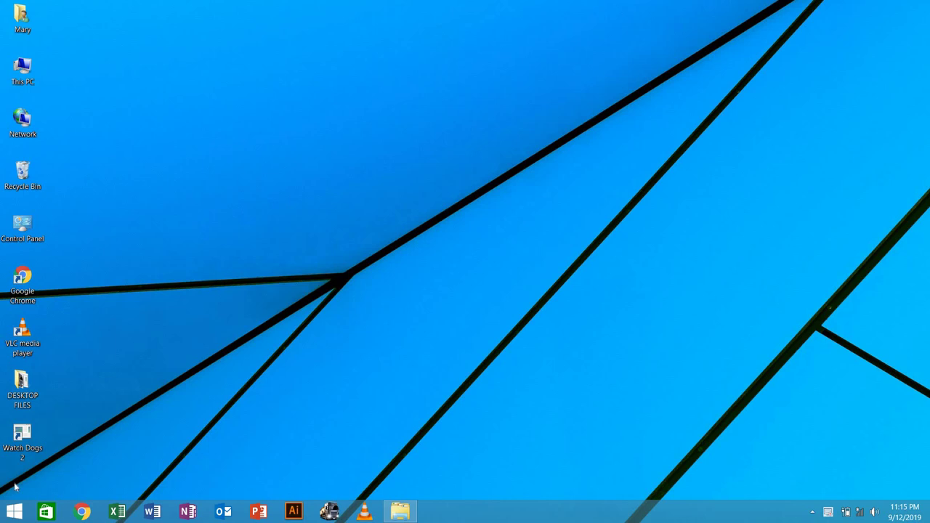
Step: Try to launch Watch Dogs 2 from its desktop shortcut and dismiss the resulting message
double_click(28, 438)
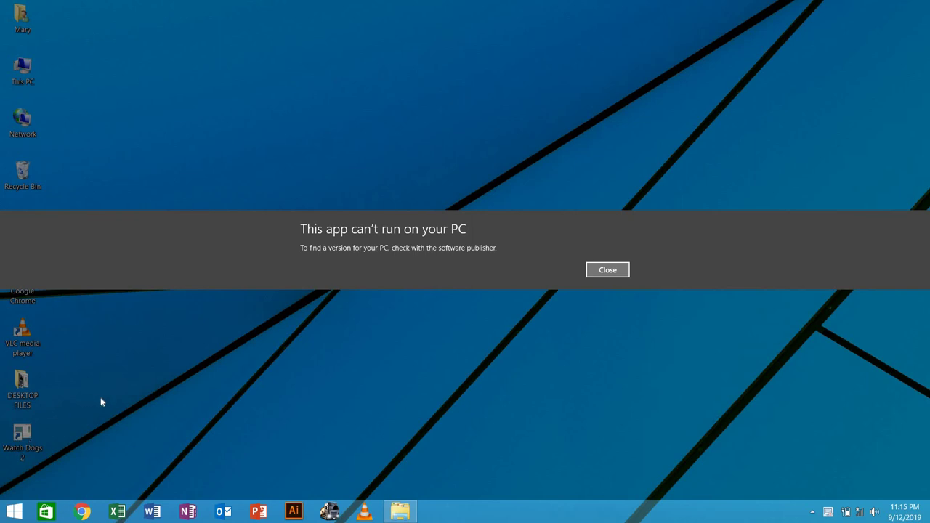
click(607, 271)
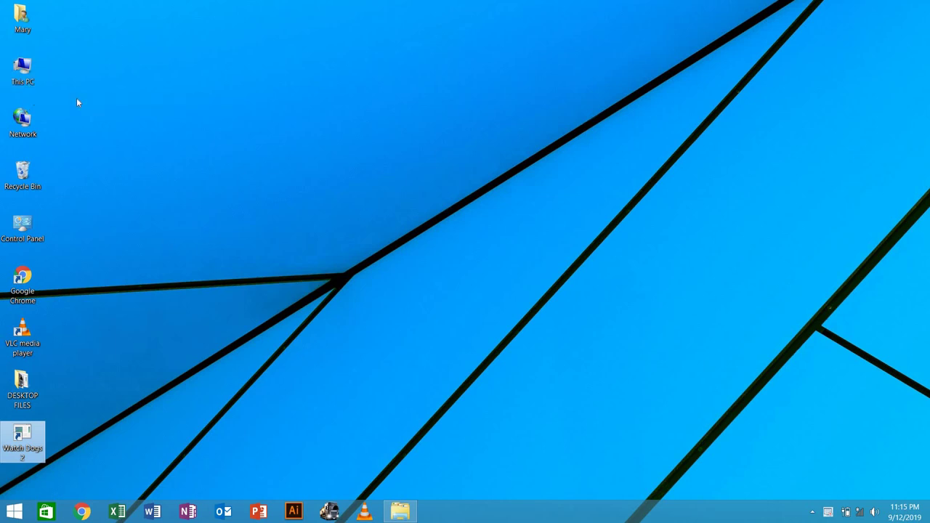
Step: Open This PC from the desktop and maximize its window
click(24, 67)
double_click(24, 67)
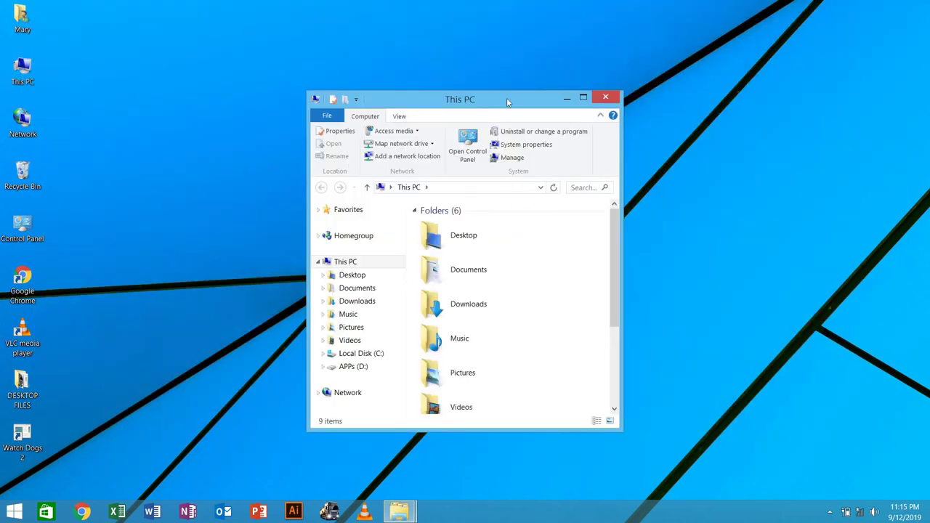
click(582, 99)
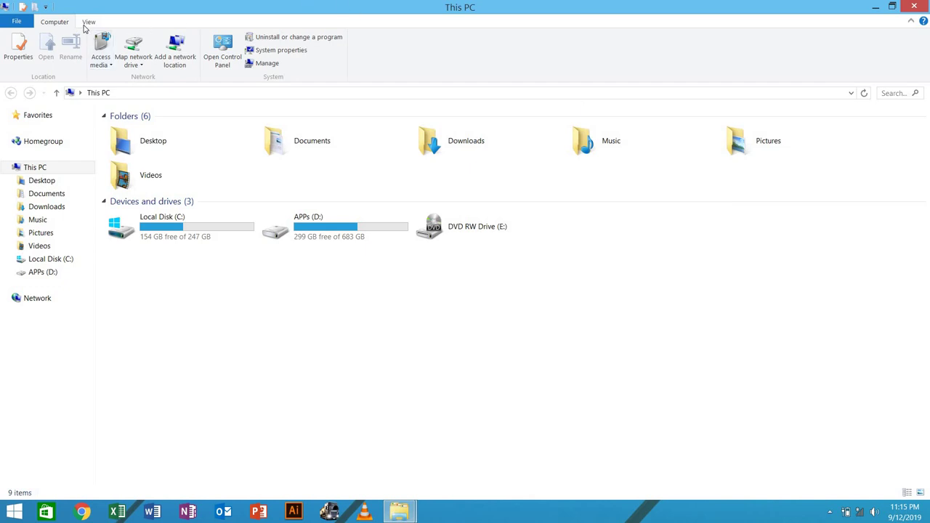
Step: Set the folder options to show hidden files, folders, and drives, and open Local Disk (C:)
click(88, 23)
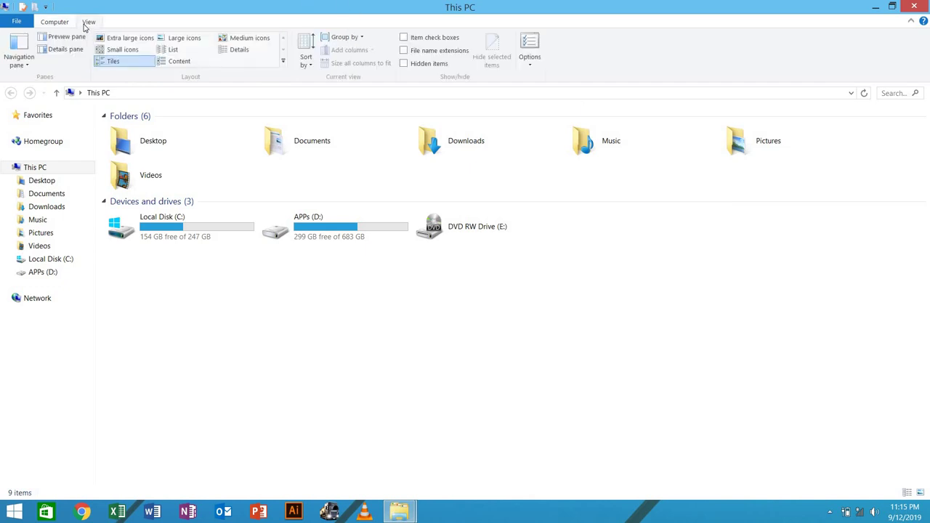
click(533, 44)
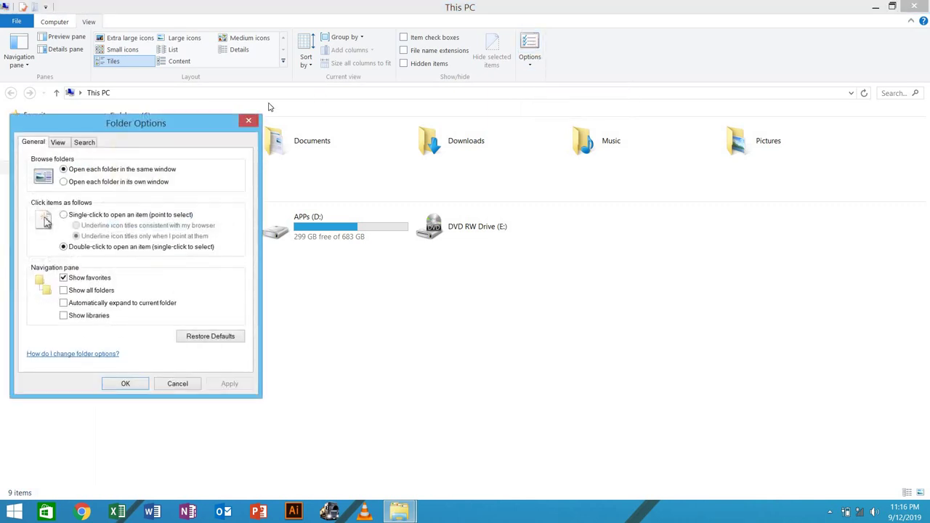
drag(174, 129, 418, 118)
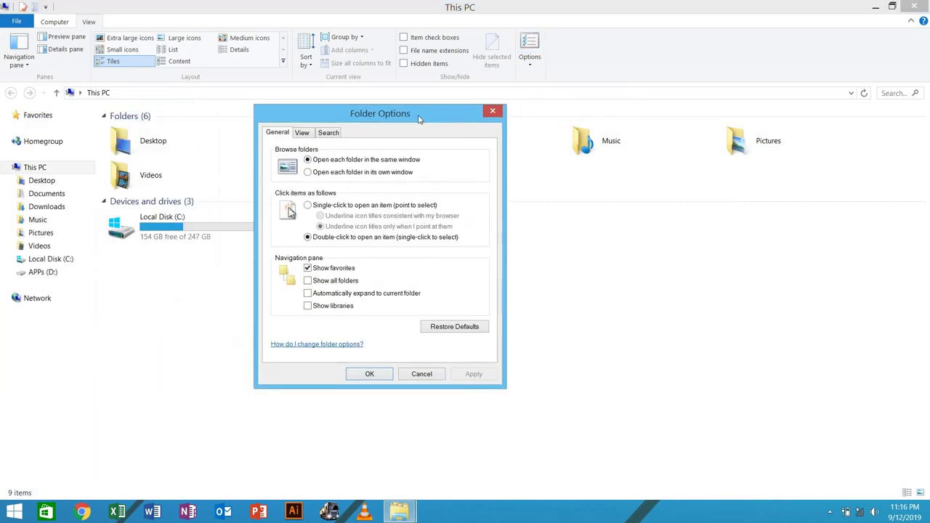
click(307, 135)
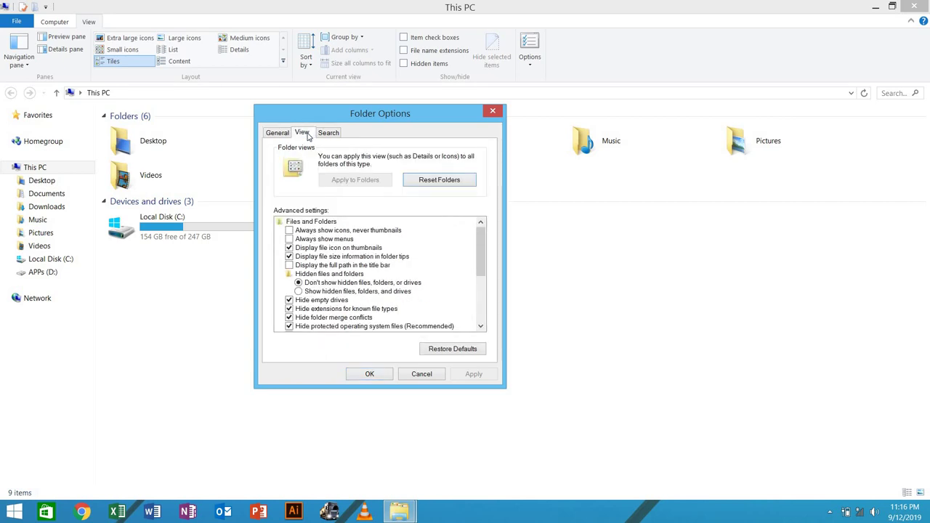
click(324, 293)
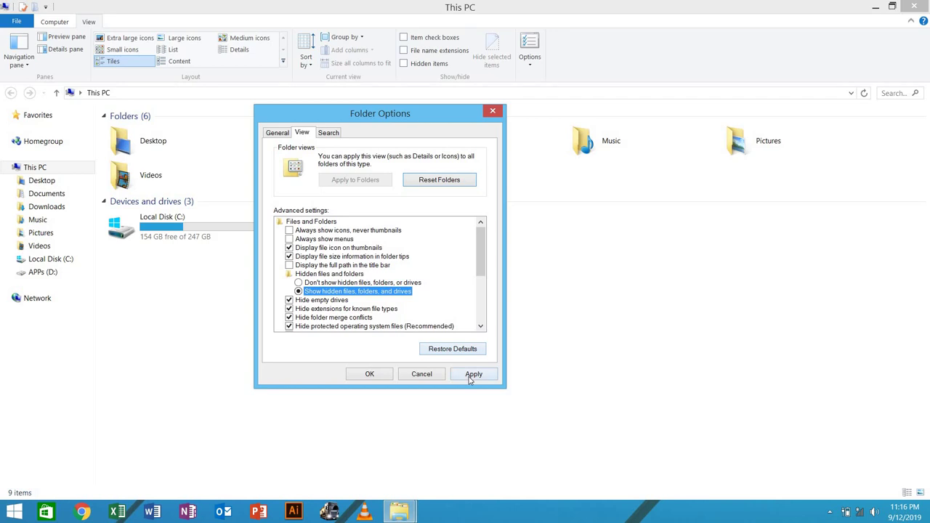
click(472, 376)
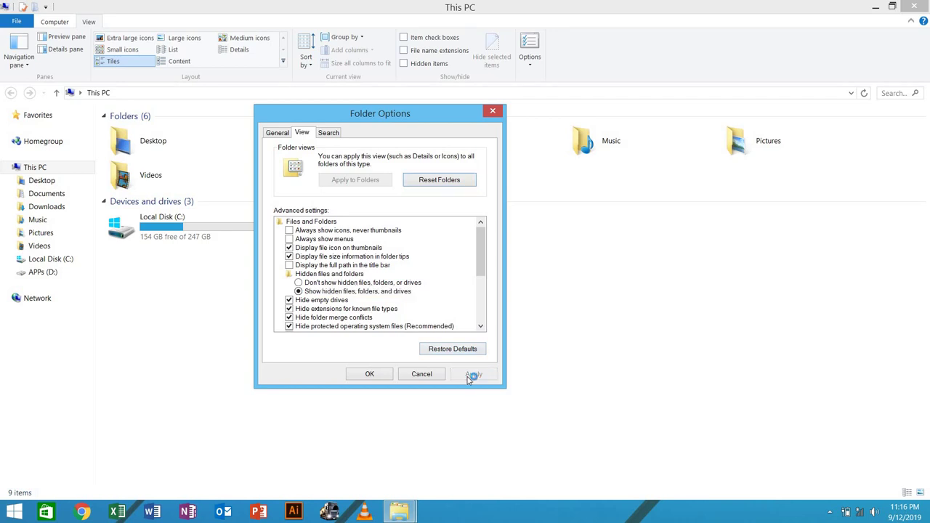
click(385, 378)
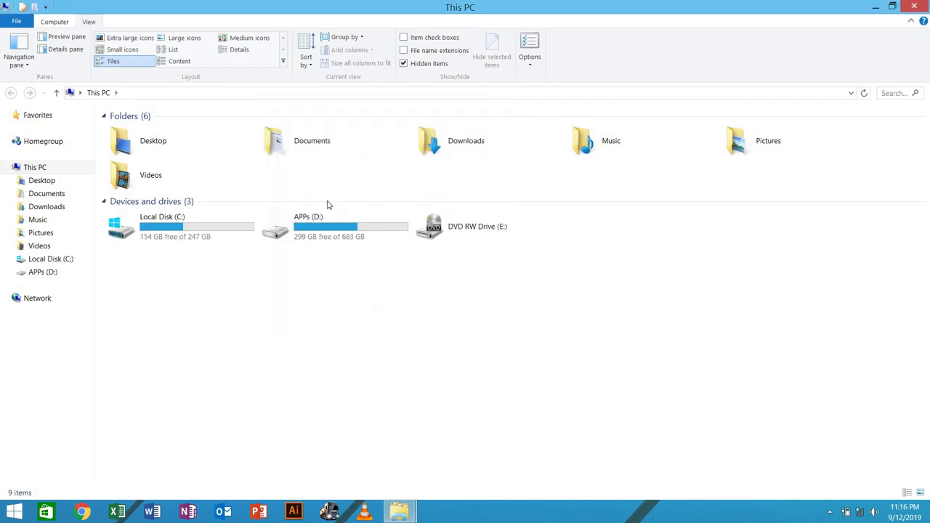
double_click(188, 236)
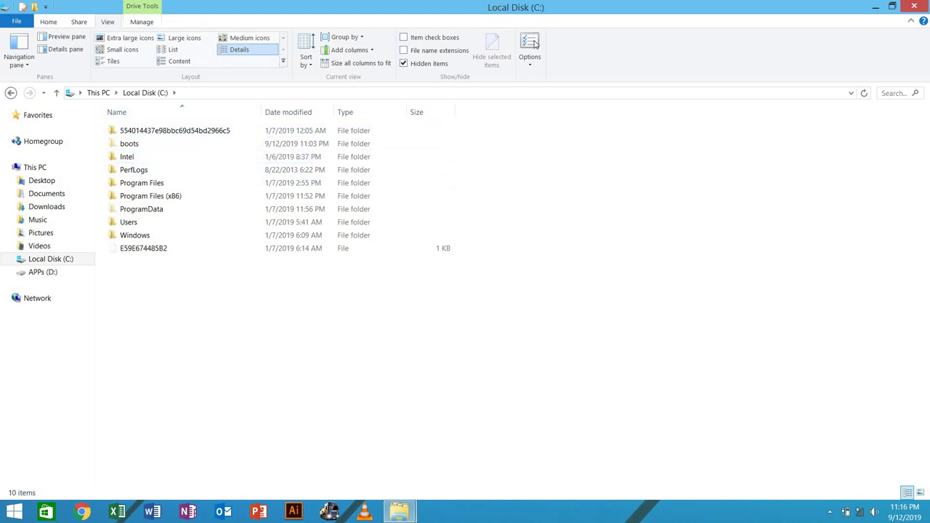
Step: Apply the folder option that doesn't show hidden files, folders, or drives while viewing Local Disk (C:)
click(533, 43)
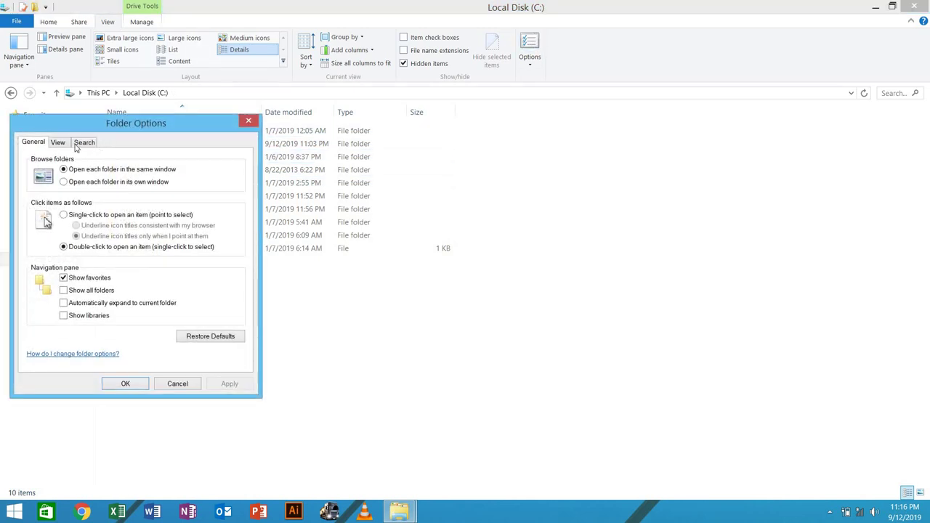
click(59, 143)
click(102, 294)
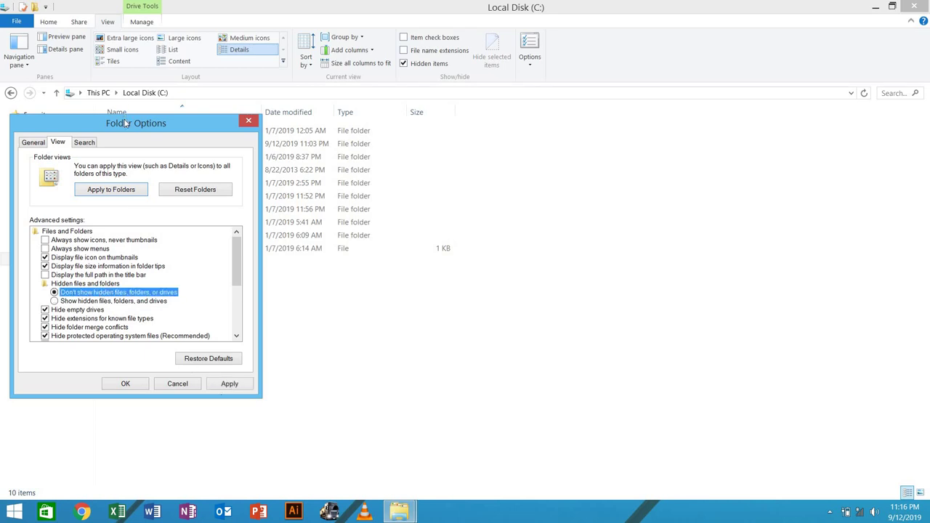
drag(126, 123, 457, 148)
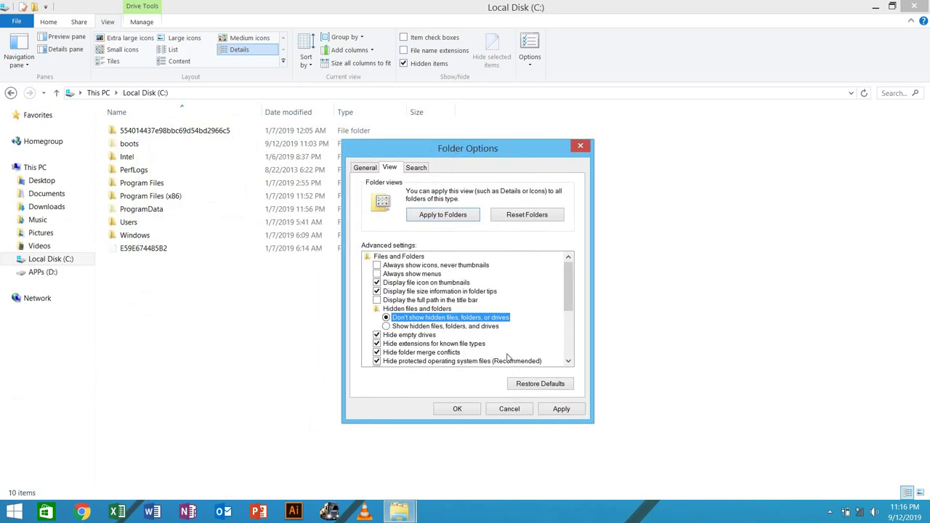
click(561, 409)
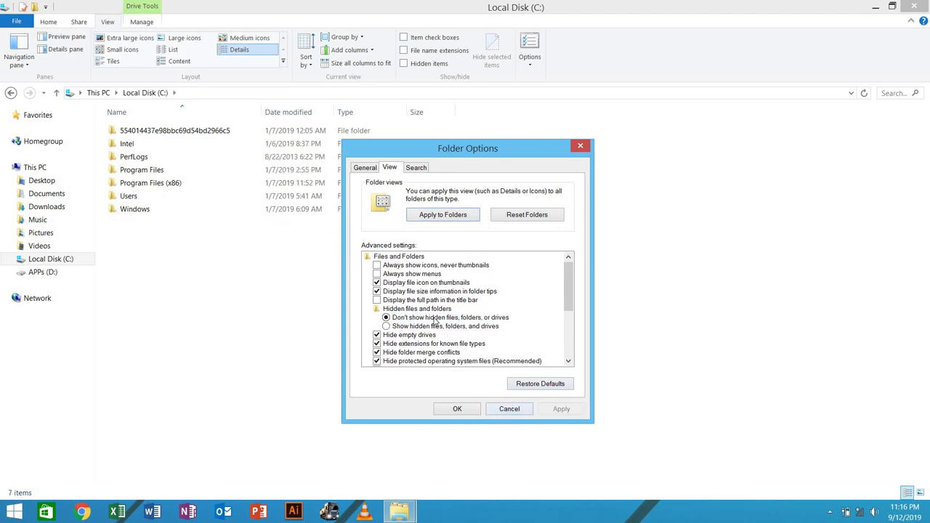
Step: Switch the folder options back to showing hidden files, folders, and drives and close them
click(431, 328)
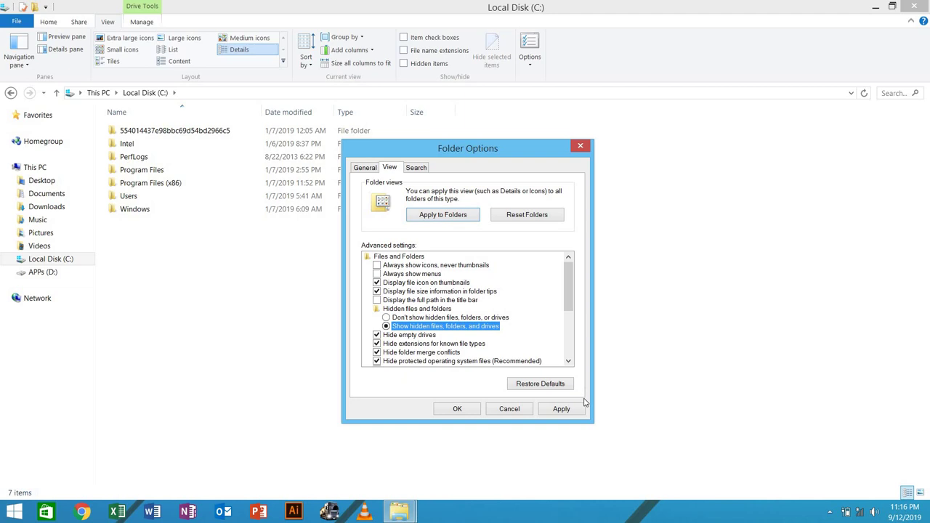
click(561, 409)
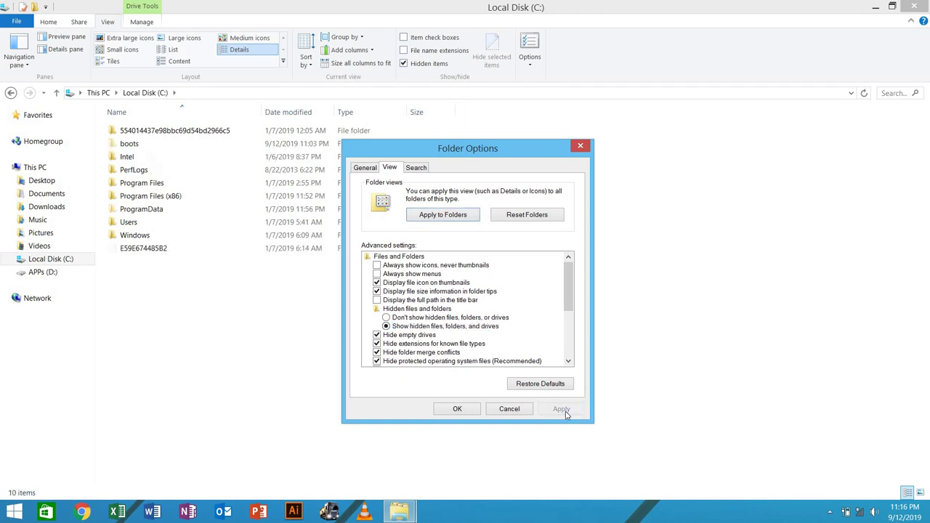
click(467, 412)
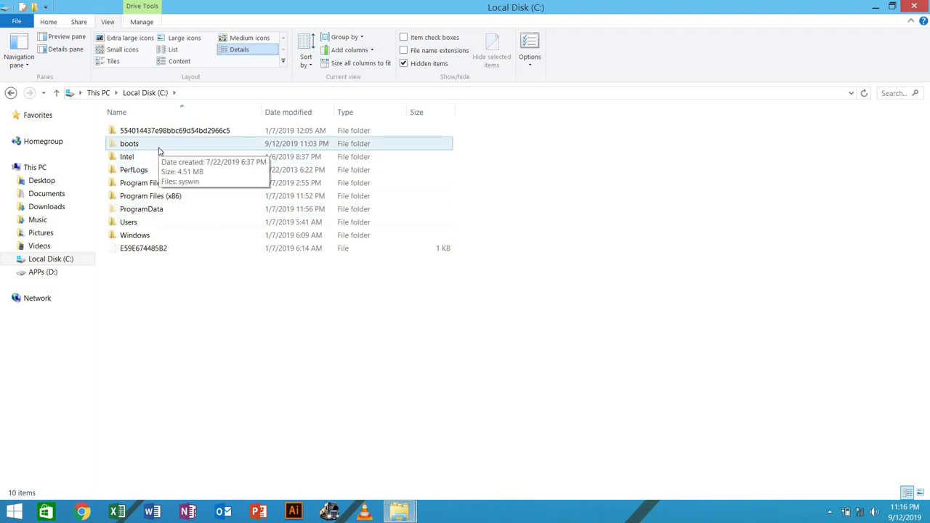
Step: Open the hidden boots folder on Local Disk (C:) and restore its window to the smaller size
double_click(159, 151)
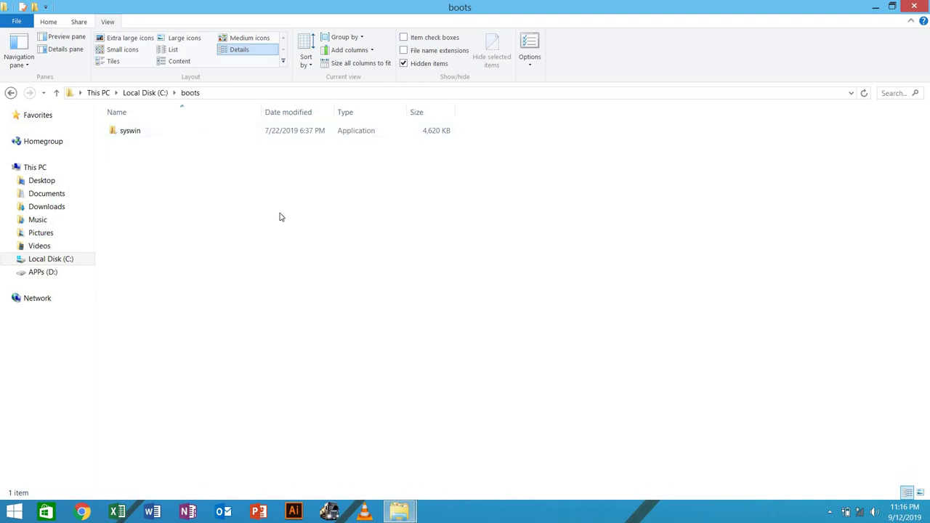
double_click(500, 5)
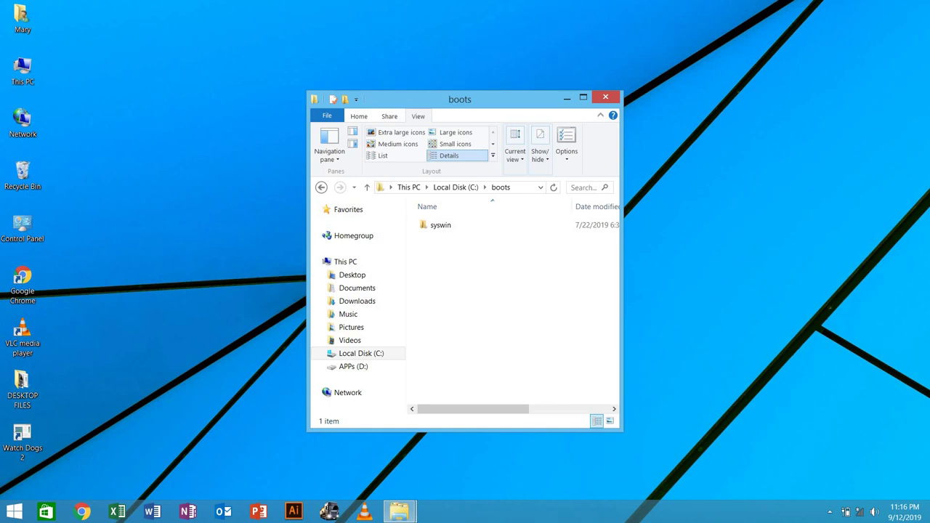
Step: Open Task Manager and arrange it side by side with the boots folder window
key(ctrl+shift+Escape)
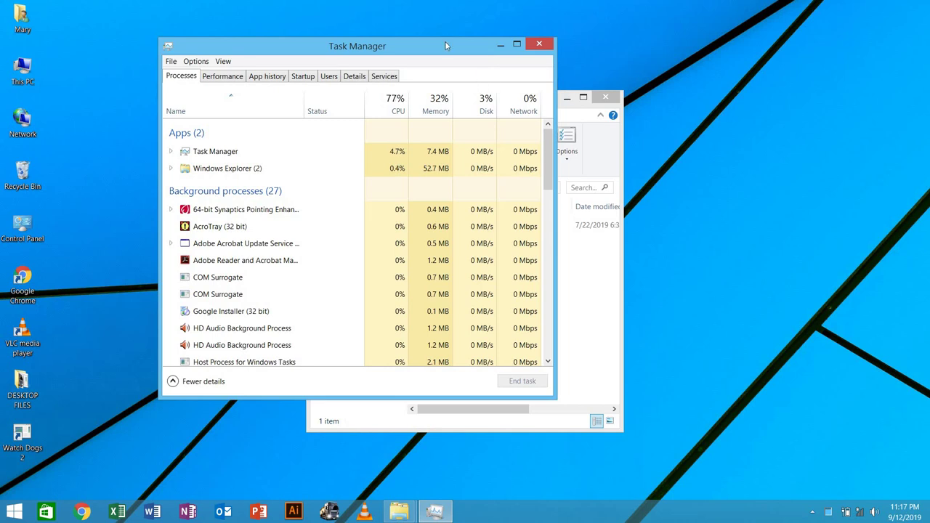
drag(396, 48, 321, 68)
drag(507, 100, 713, 72)
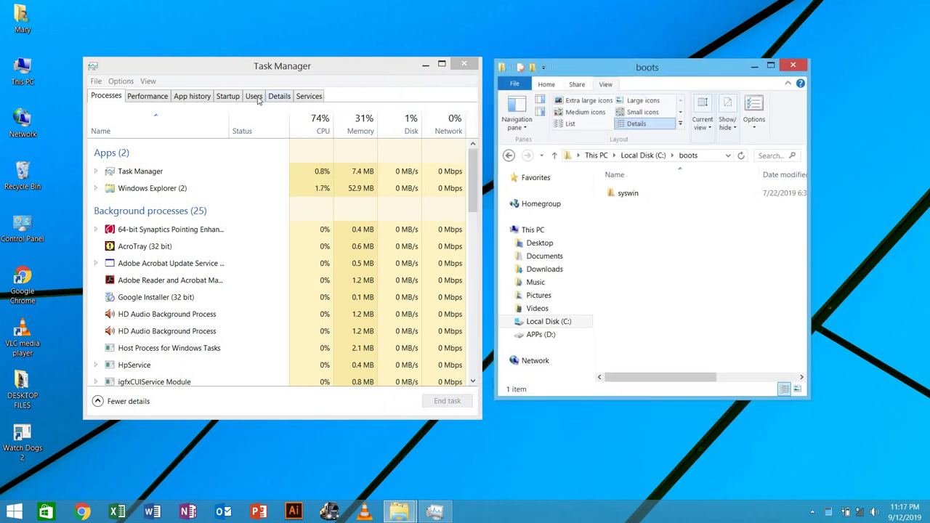
Step: Disable the syswin startup entry in Task Manager
click(228, 96)
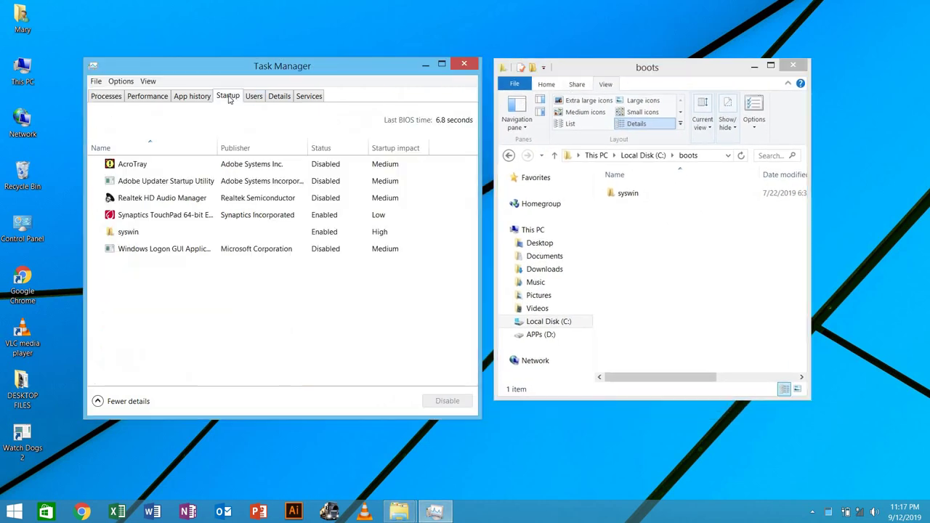
click(295, 239)
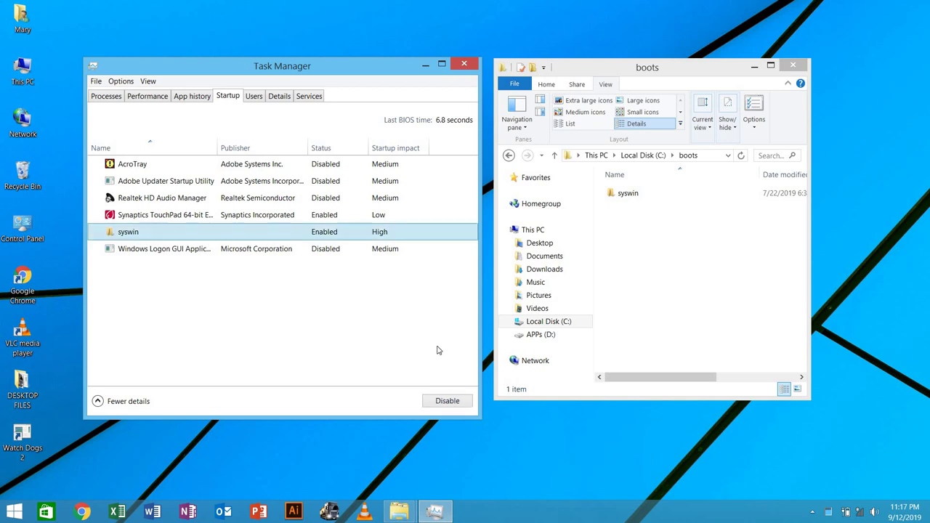
click(448, 401)
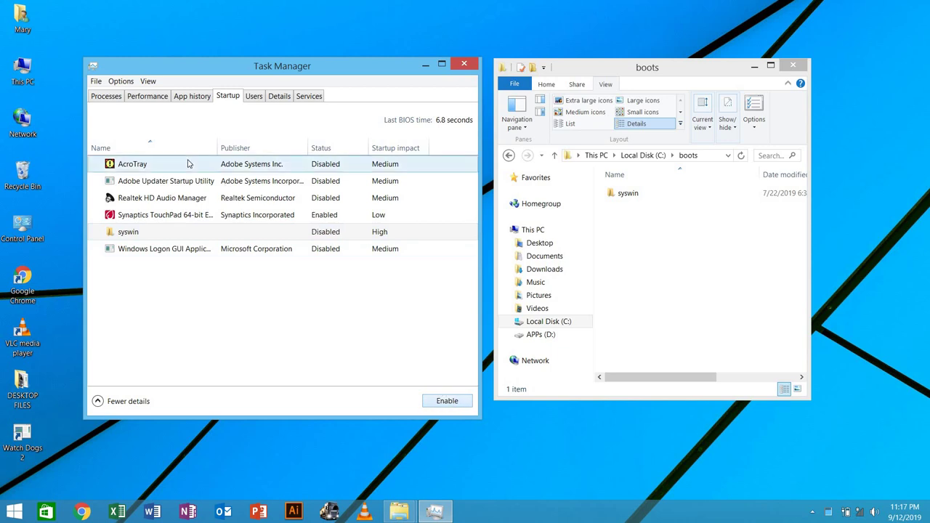
Step: End the syswin (32 bit) background process and review the remaining processes
click(99, 96)
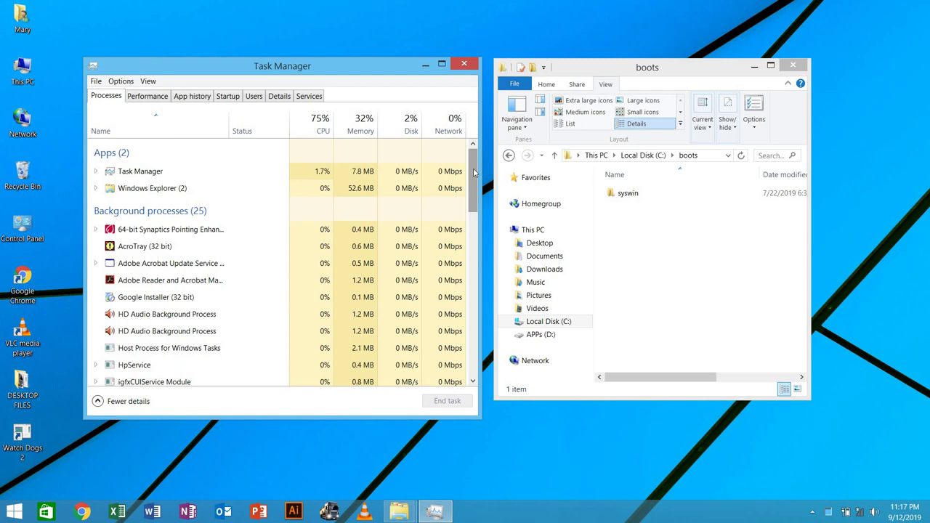
drag(472, 169, 473, 252)
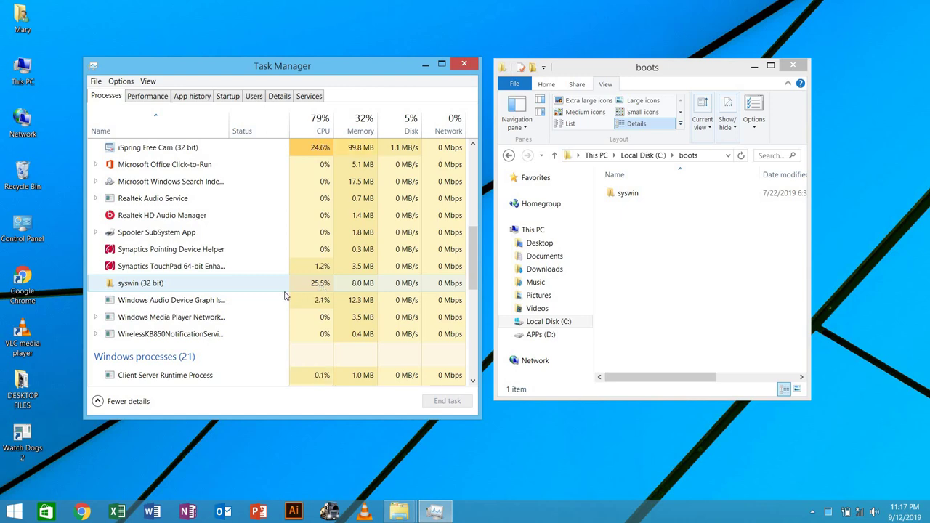
click(205, 288)
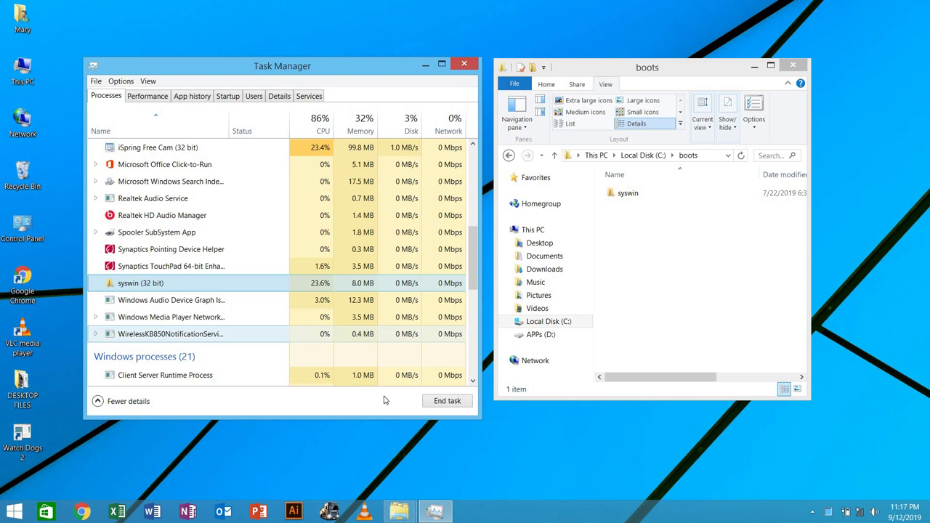
click(446, 401)
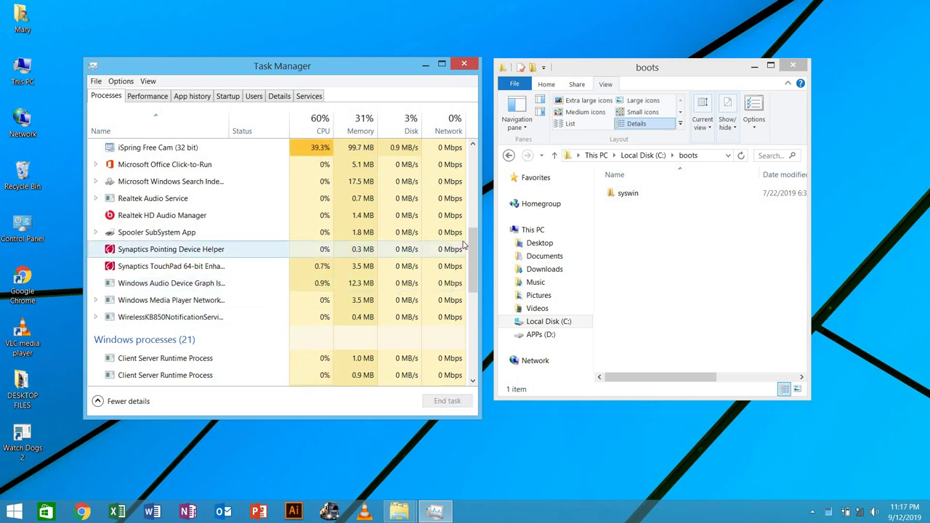
drag(474, 263, 459, 174)
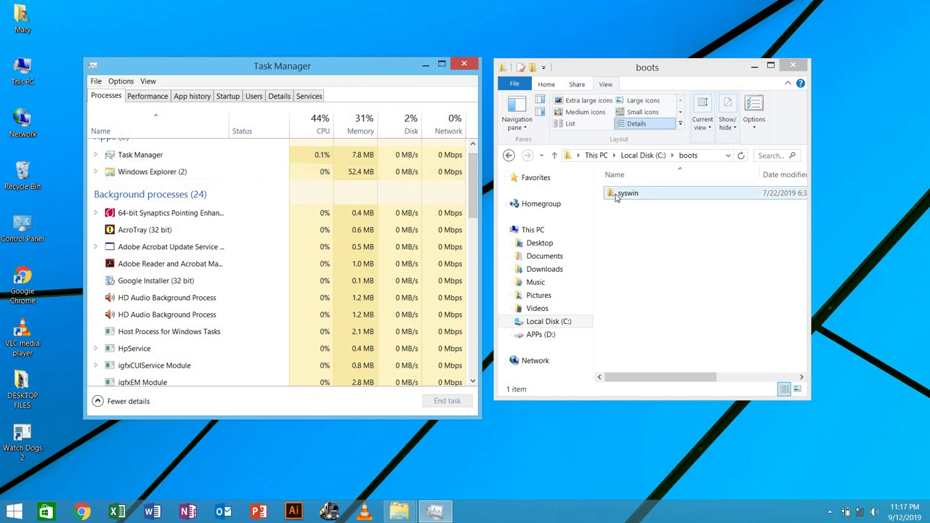
Step: Compress the syswin application into a zipped copy in the boots folder, and widen the window to show the file types
right_click(615, 197)
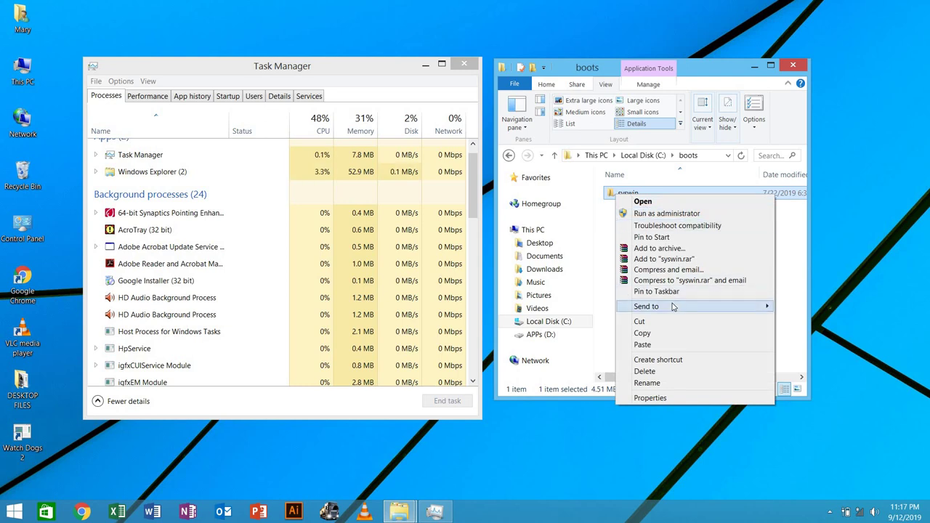
mouse_move(673, 307)
click(795, 322)
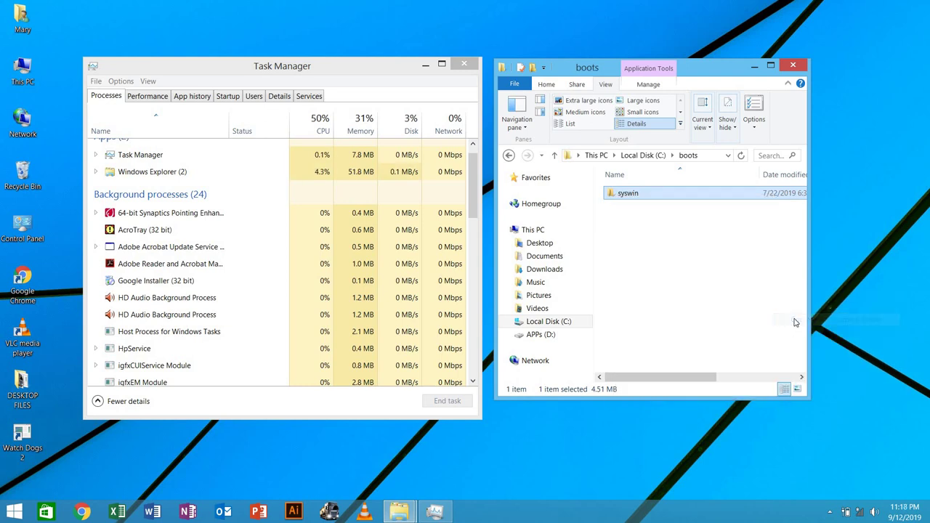
click(670, 193)
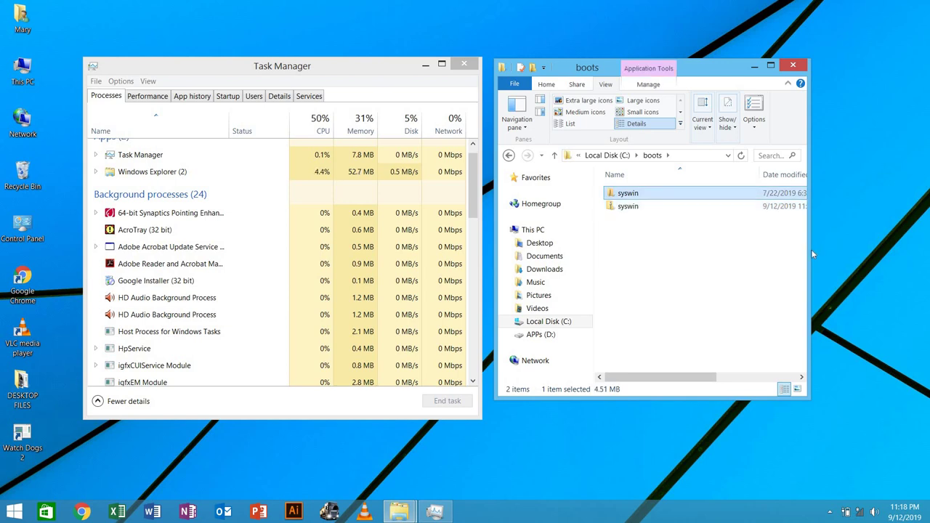
drag(811, 250, 878, 243)
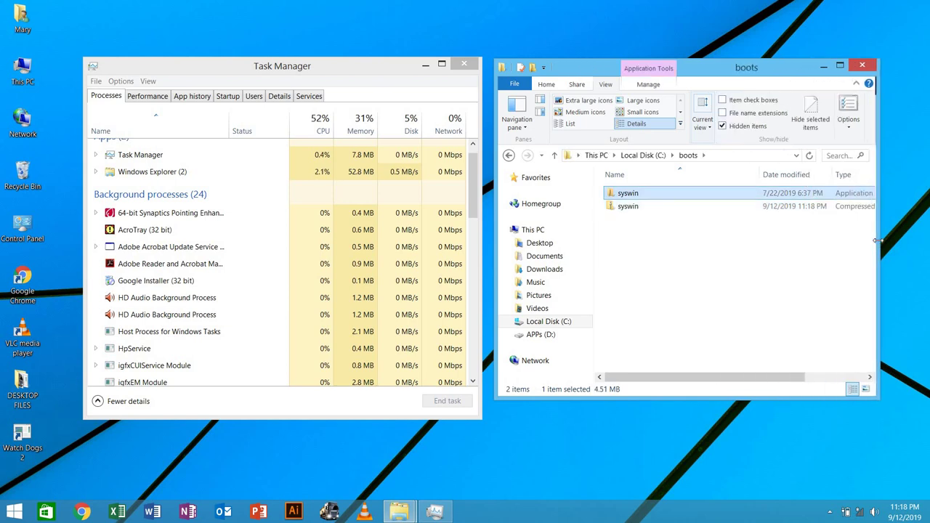
Step: Maximize the boots folder window and check the file type in the syswin application's properties
click(840, 66)
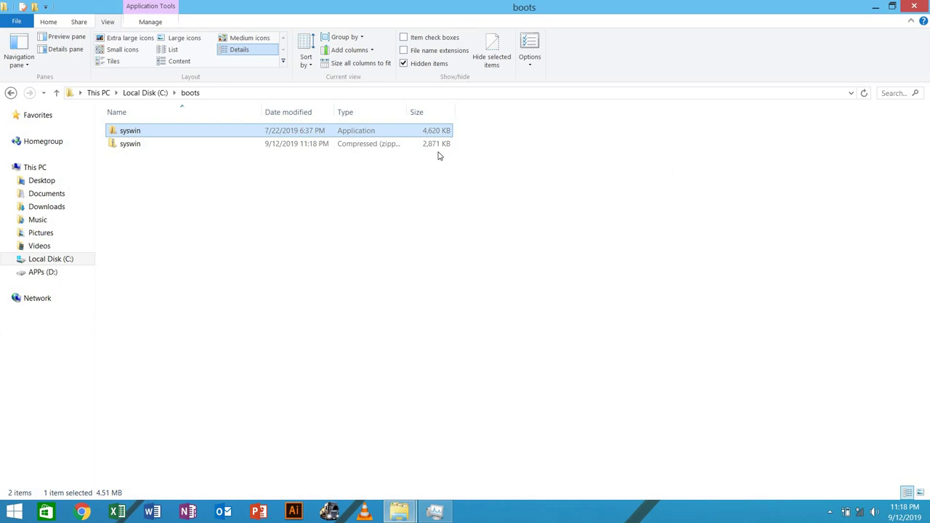
right_click(372, 132)
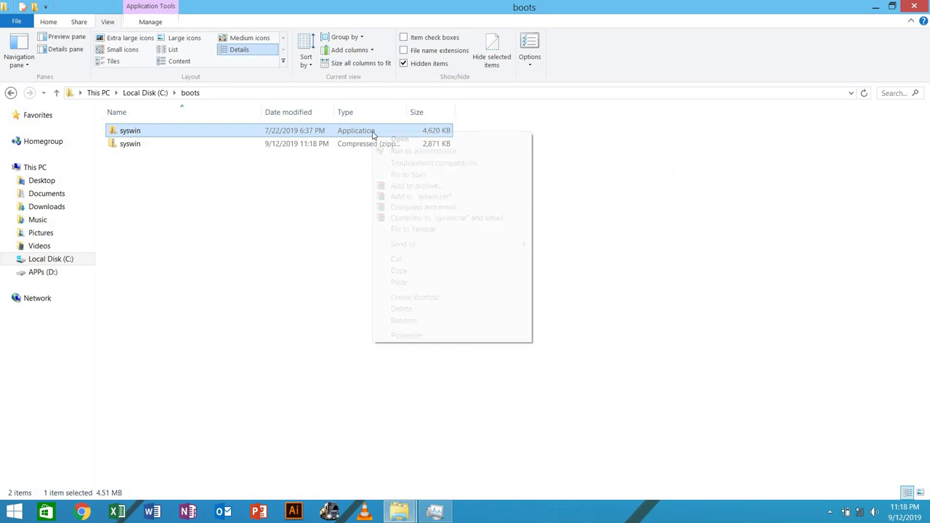
click(407, 335)
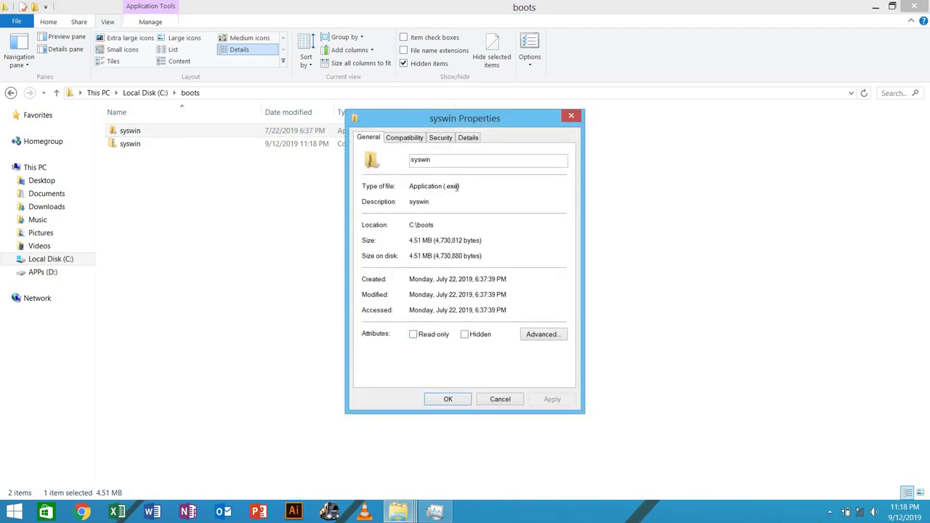
click(574, 117)
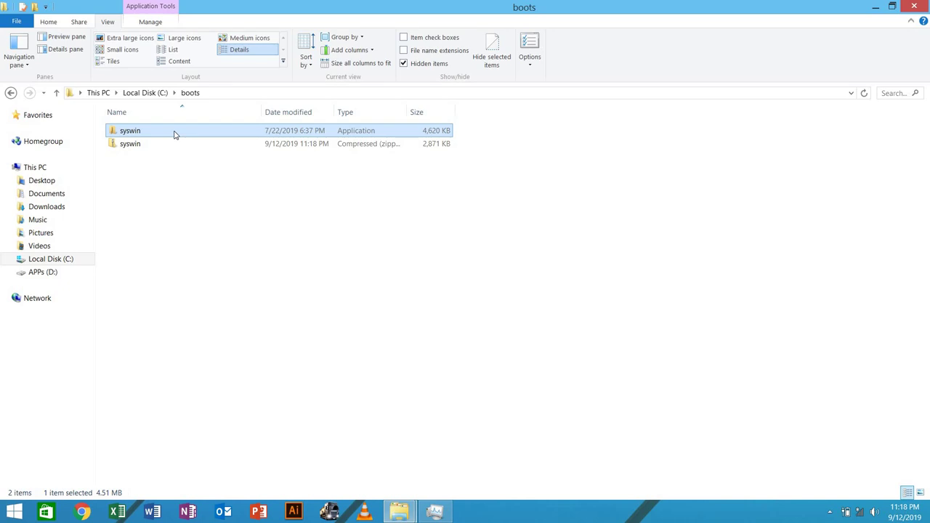
Step: Permanently delete the syswin application from the boots folder, and reopen the folder from the C: drive
key(shift+Delete)
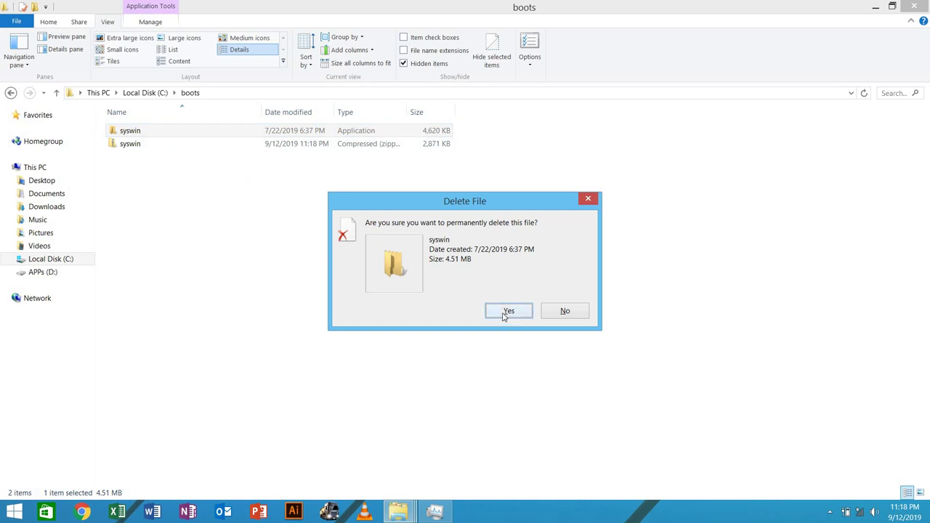
click(504, 314)
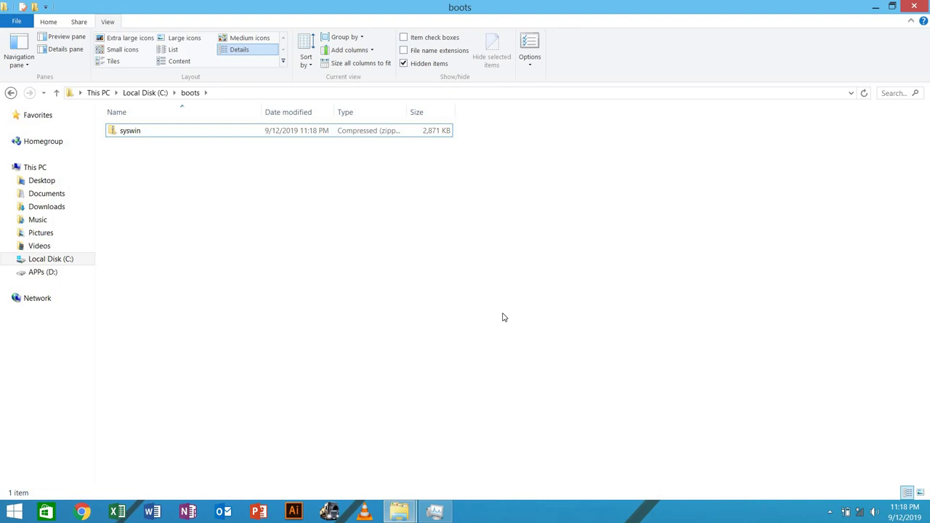
click(11, 96)
double_click(170, 146)
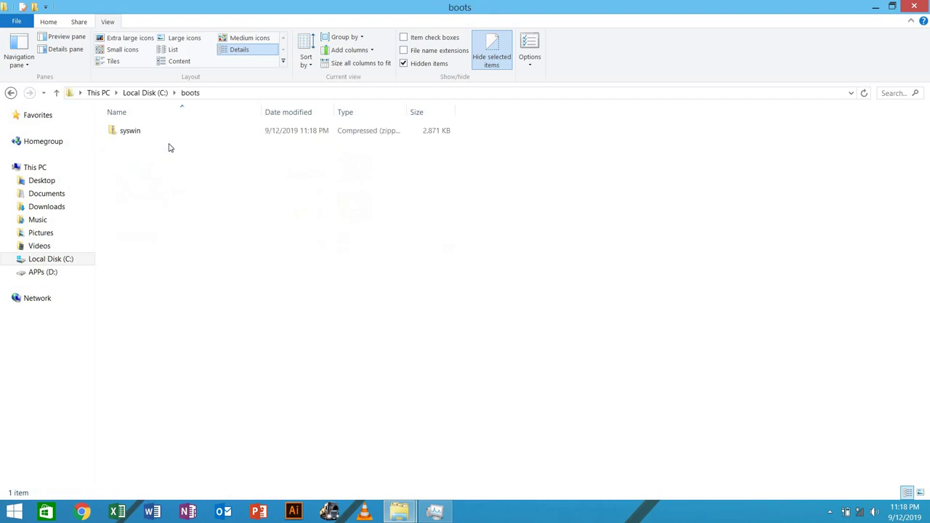
Step: Permanently delete the compressed syswin copy from the boots folder
click(132, 131)
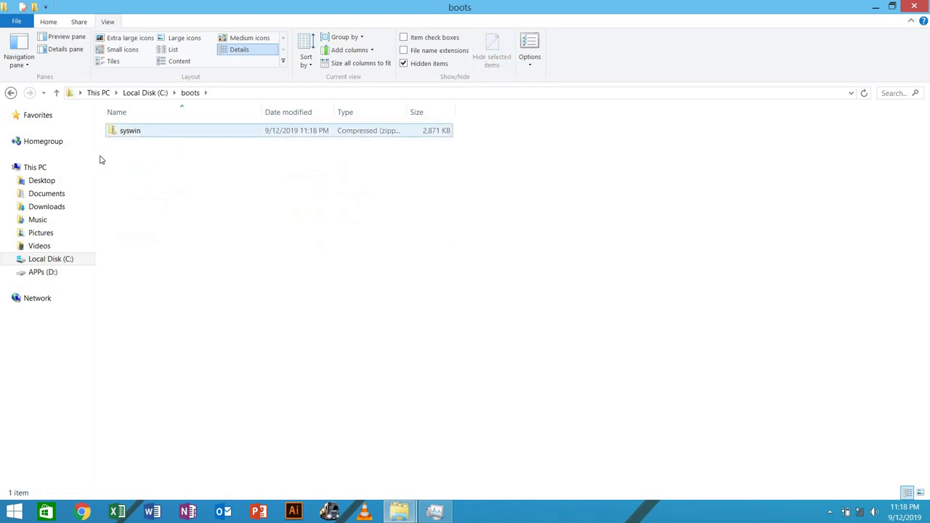
click(101, 154)
click(131, 134)
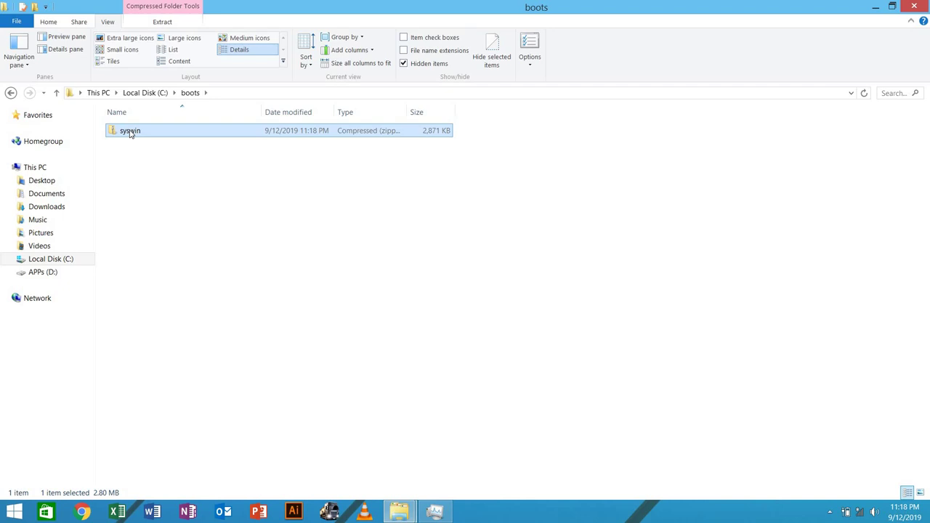
key(shift+Delete)
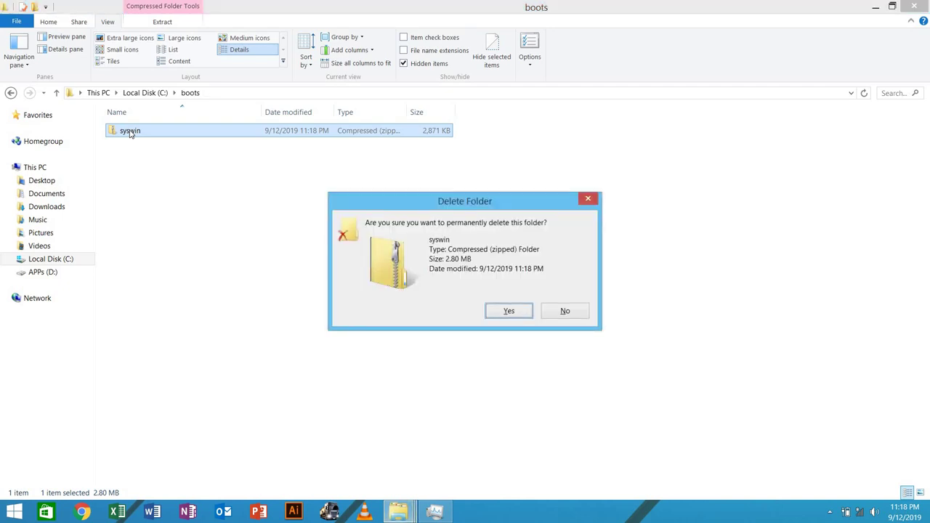
key(Return)
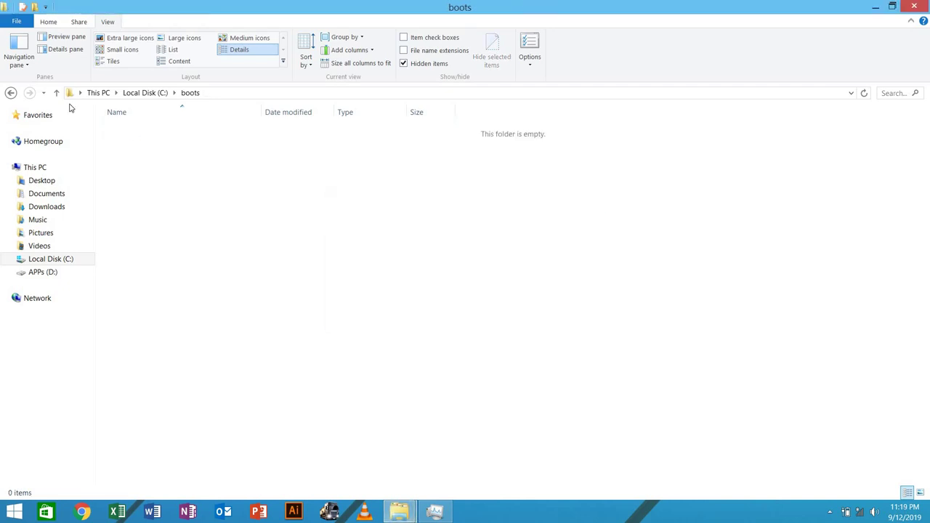
Step: Delete the boots folder from Local Disk (C:), and close the File Explorer and Task Manager windows
click(10, 92)
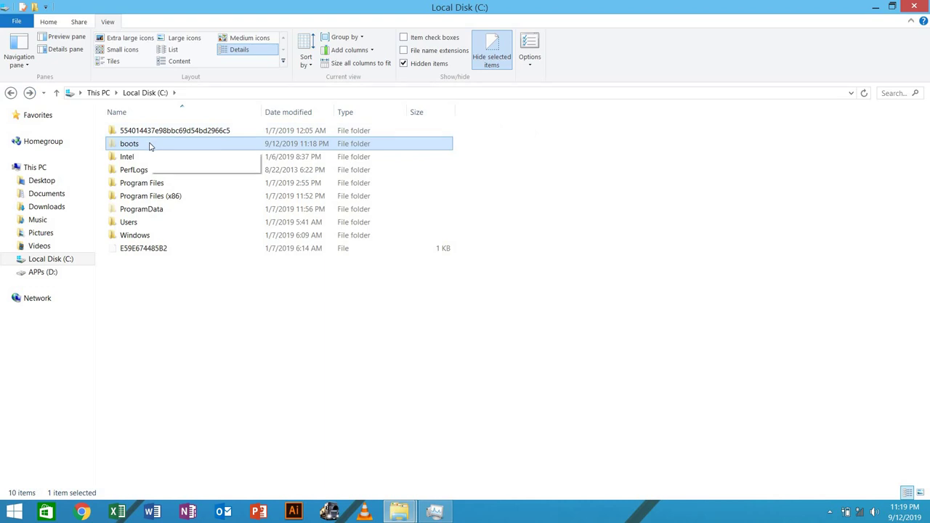
mouse_move(149, 145)
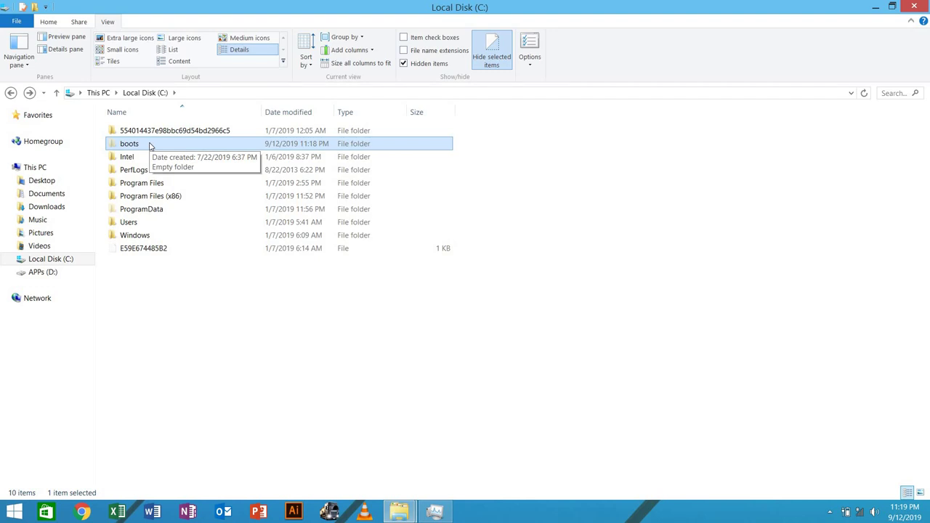
right_click(150, 145)
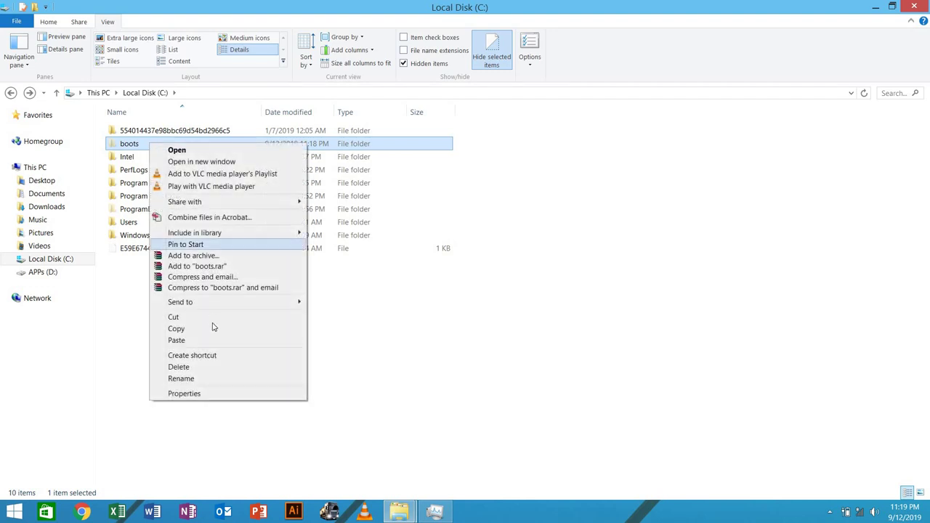
click(201, 367)
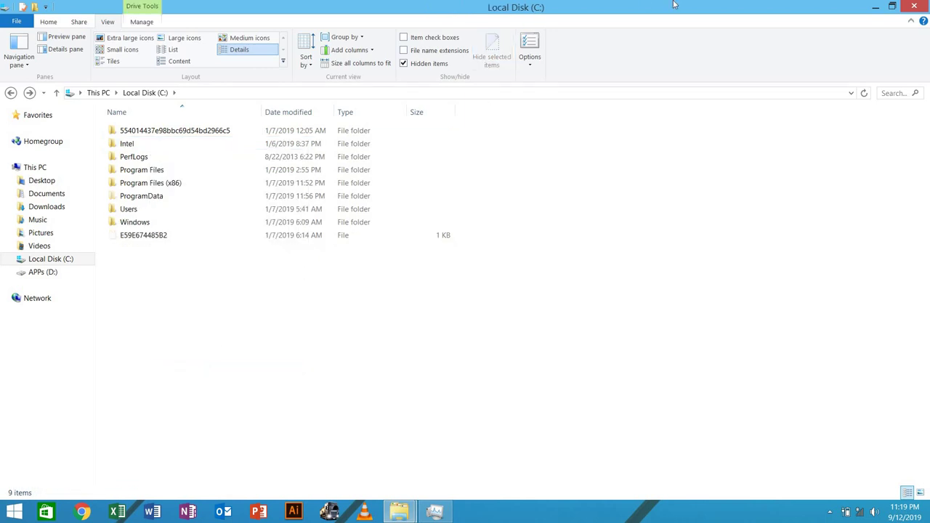
click(912, 9)
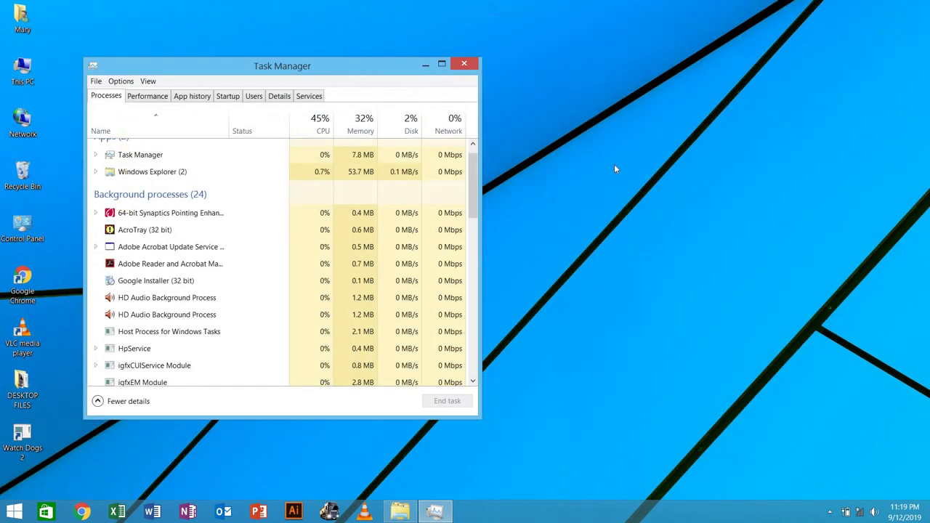
click(463, 65)
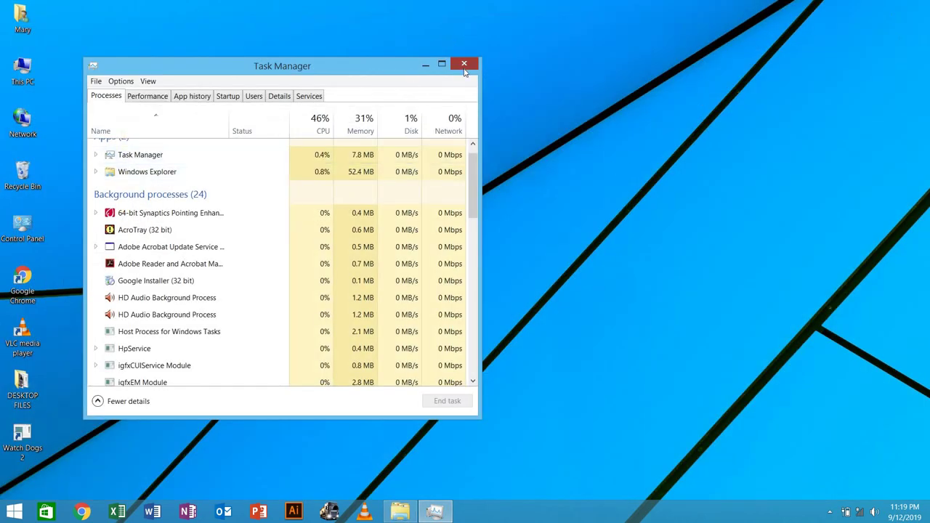